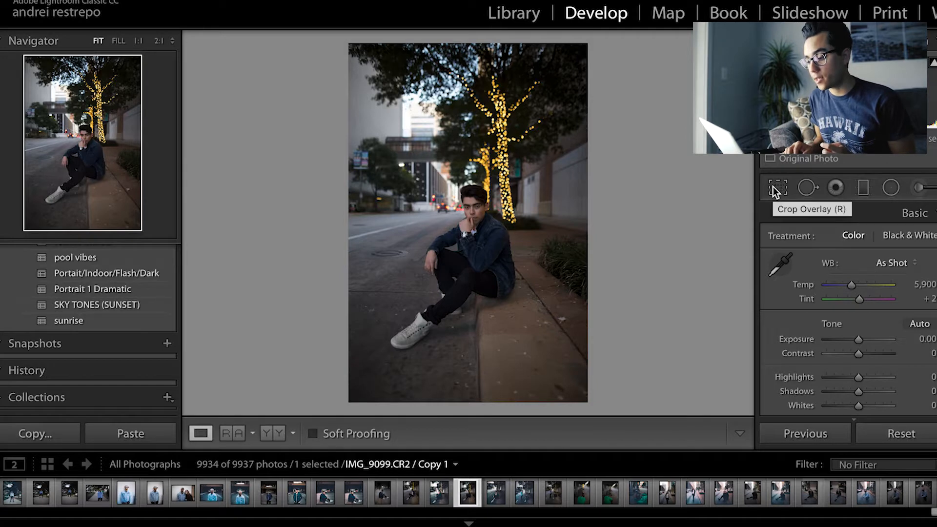
Crop the photo to the 4 x 5 / 8 x 10 aspect and straighten it by 0.91 degrees.
{"action": "left_click", "coordinate": [773, 187]}
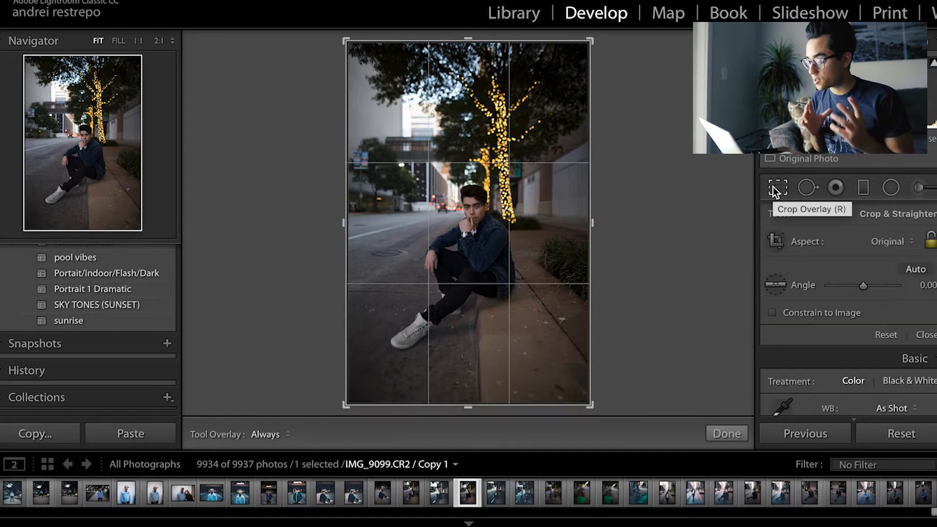
{"action": "left_click", "coordinate": [859, 241]}
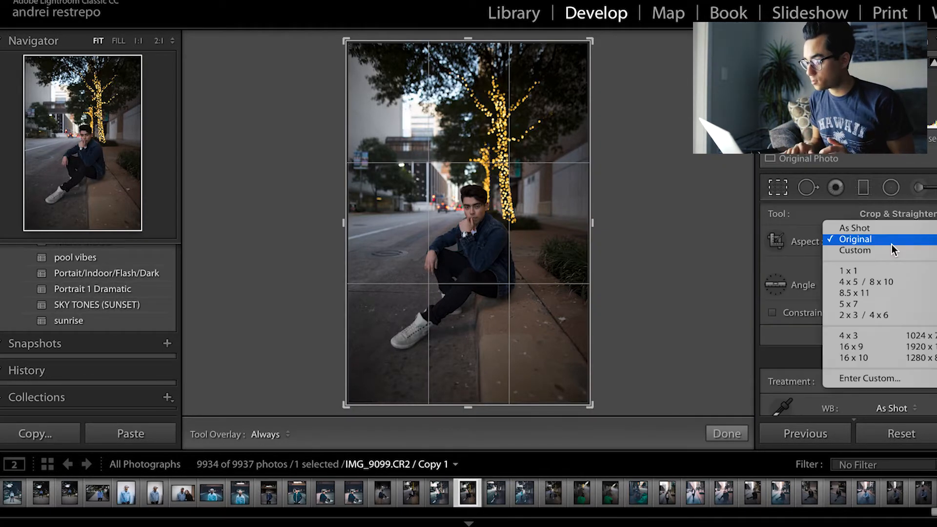
{"action": "left_click", "coordinate": [873, 283]}
{"action": "left_click_drag", "start_coordinate": [542, 245], "coordinate": [541, 247]}
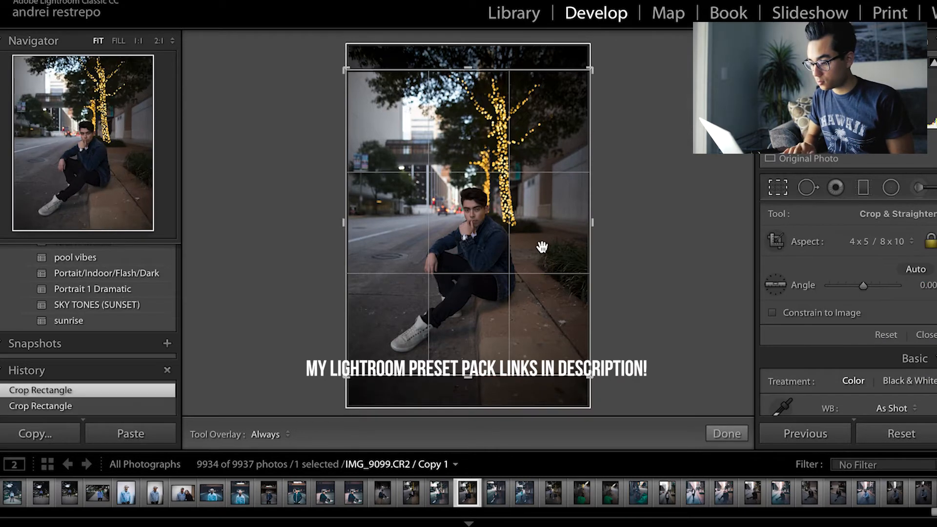
{"action": "left_click_drag", "start_coordinate": [617, 220], "coordinate": [640, 223]}
{"action": "key", "text": "Return"}
Set up a new adjustment brush for the face with the Clarity effect at -41.
{"action": "left_click", "coordinate": [478, 215]}
{"action": "left_click_drag", "start_coordinate": [477, 215], "coordinate": [460, 213]}
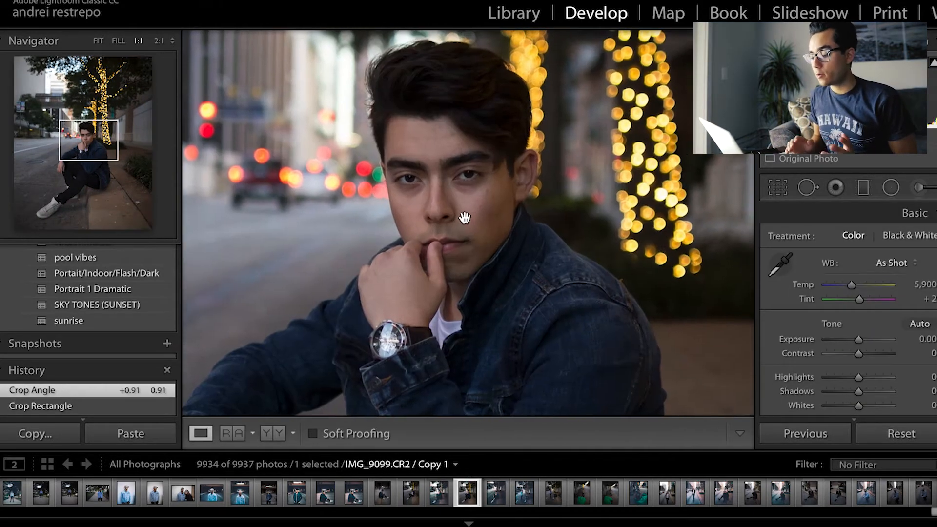
{"action": "left_click", "coordinate": [461, 213]}
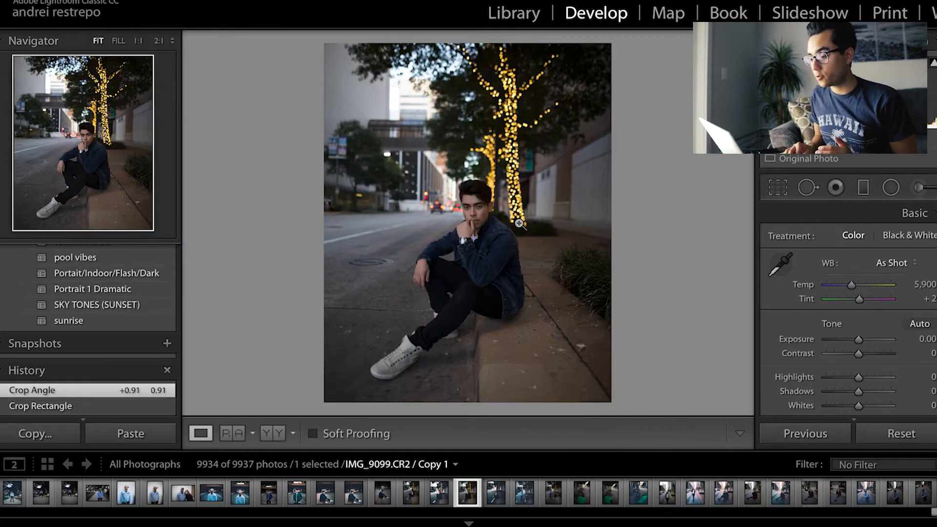
{"action": "left_click", "coordinate": [484, 214]}
{"action": "left_click_drag", "start_coordinate": [485, 211], "coordinate": [478, 224]}
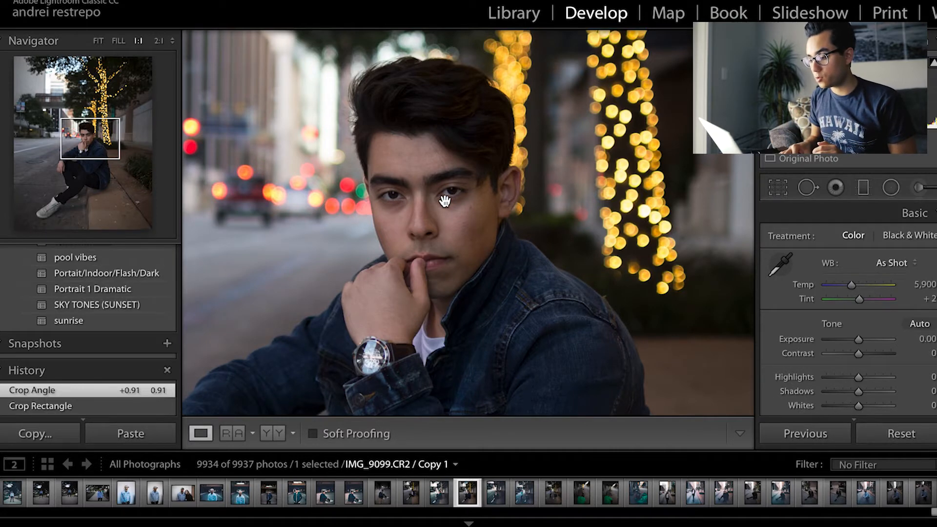
{"action": "key", "text": "ctrl+equal"}
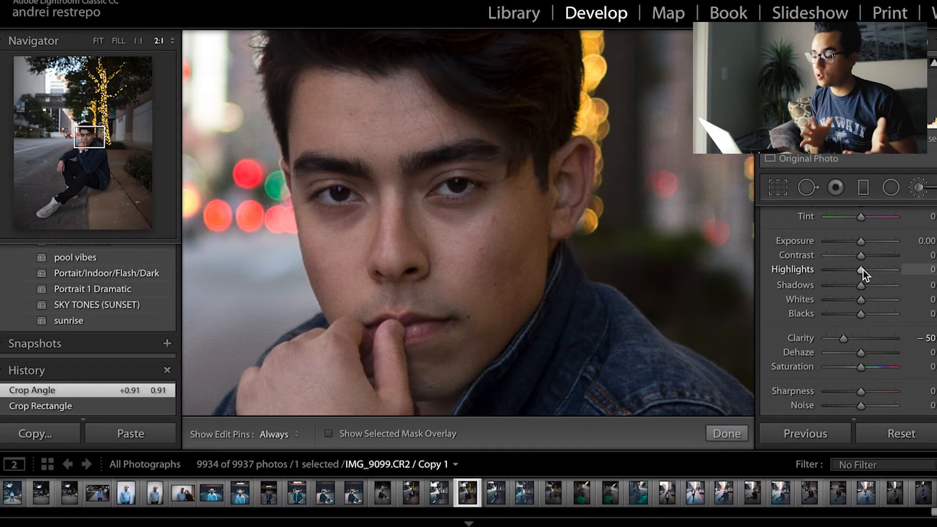
{"action": "left_click", "coordinate": [828, 240]}
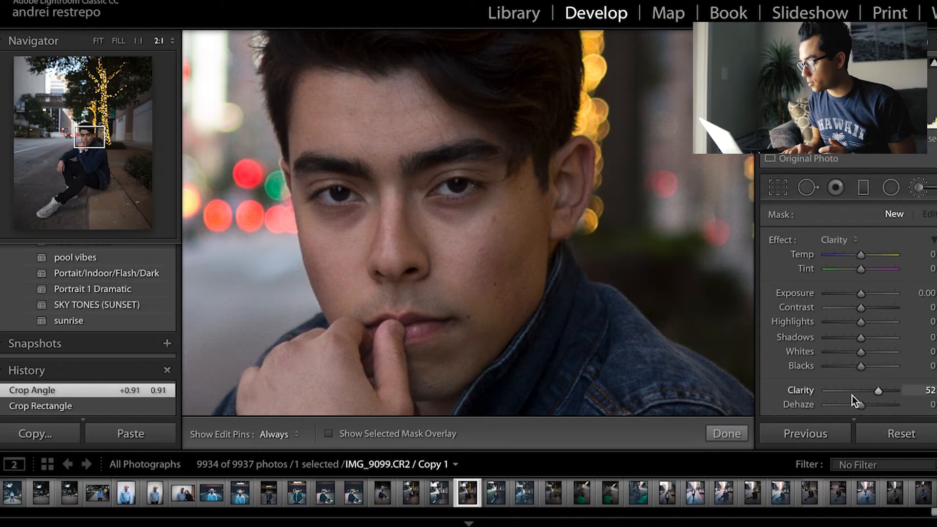
{"action": "left_click_drag", "start_coordinate": [847, 391], "coordinate": [846, 394]}
{"action": "key", "text": "h"}
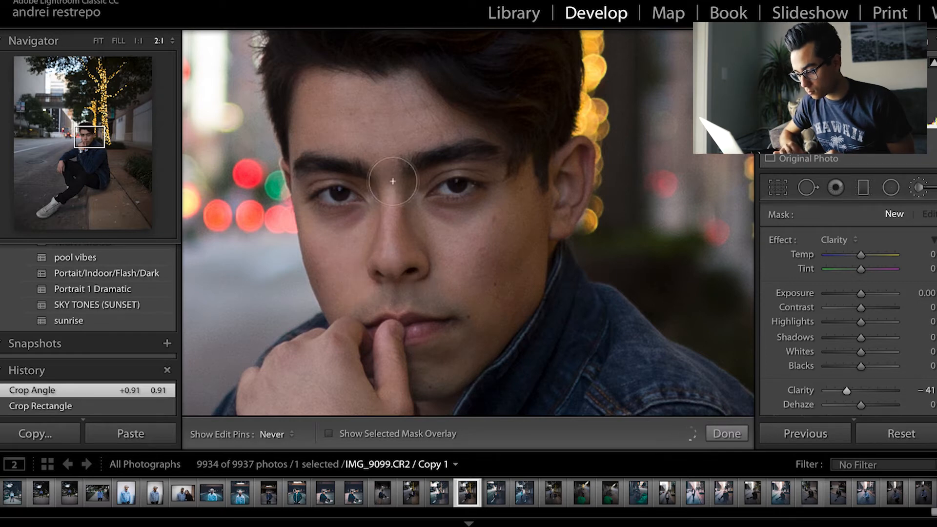
Brush the softening over the facial skin, leaving out the eyes, and check the coverage with the mask overlay.
{"action": "mouse_move", "coordinate": [422, 105]}
{"action": "left_mouse_down"}
{"action": "mouse_move", "coordinate": [465, 126]}
{"action": "mouse_move", "coordinate": [383, 105]}
{"action": "left_mouse_up"}
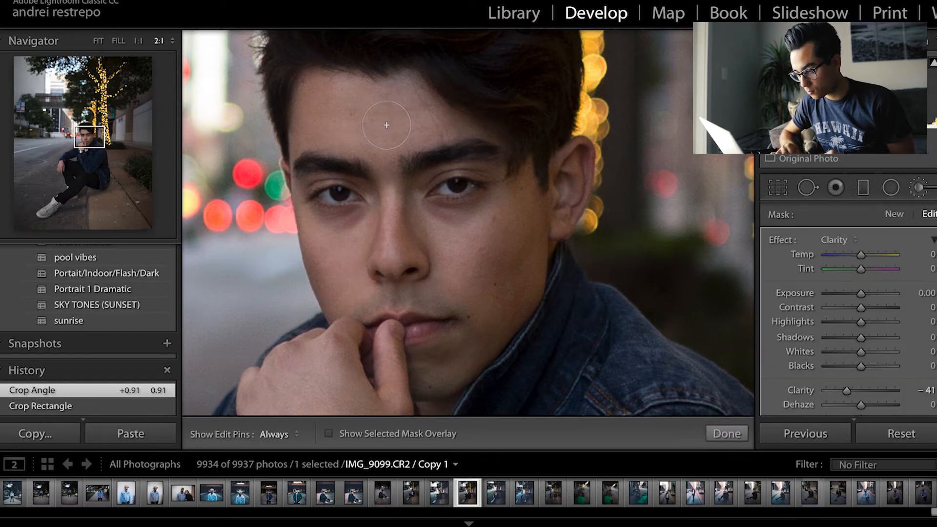
{"action": "left_click", "coordinate": [328, 434]}
{"action": "key", "text": "h"}
{"action": "mouse_move", "coordinate": [527, 265]}
{"action": "left_mouse_down"}
{"action": "mouse_move", "coordinate": [514, 184]}
{"action": "mouse_move", "coordinate": [394, 183]}
{"action": "mouse_move", "coordinate": [365, 145]}
{"action": "mouse_move", "coordinate": [305, 171]}
{"action": "left_mouse_up"}
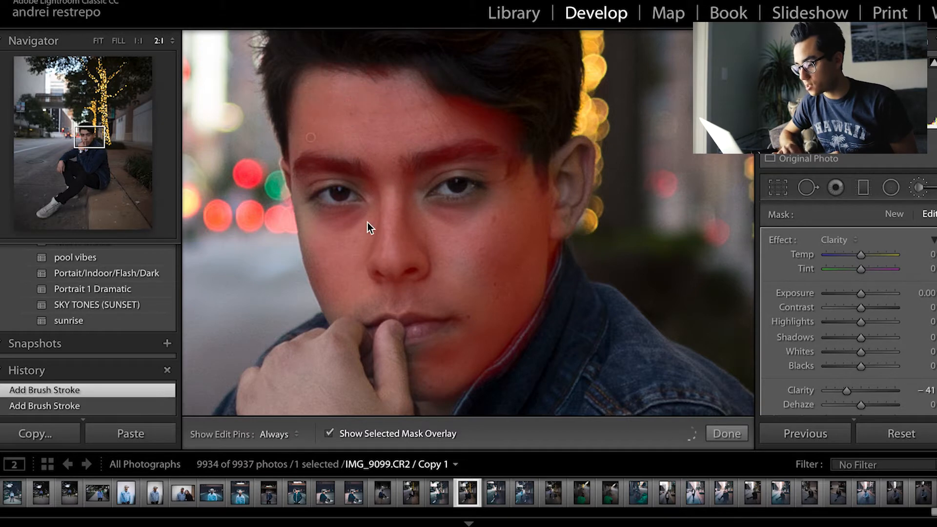
{"action": "key", "text": "h"}
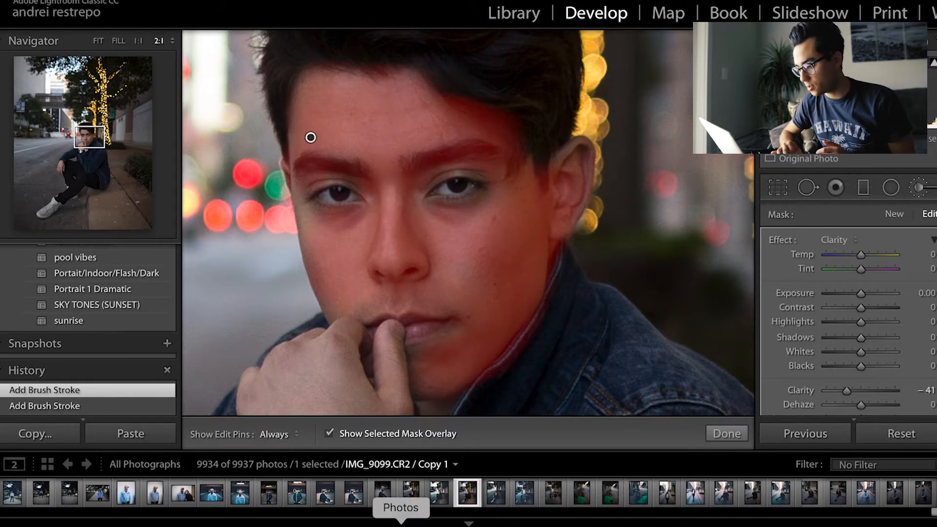
{"action": "left_click", "coordinate": [328, 434]}
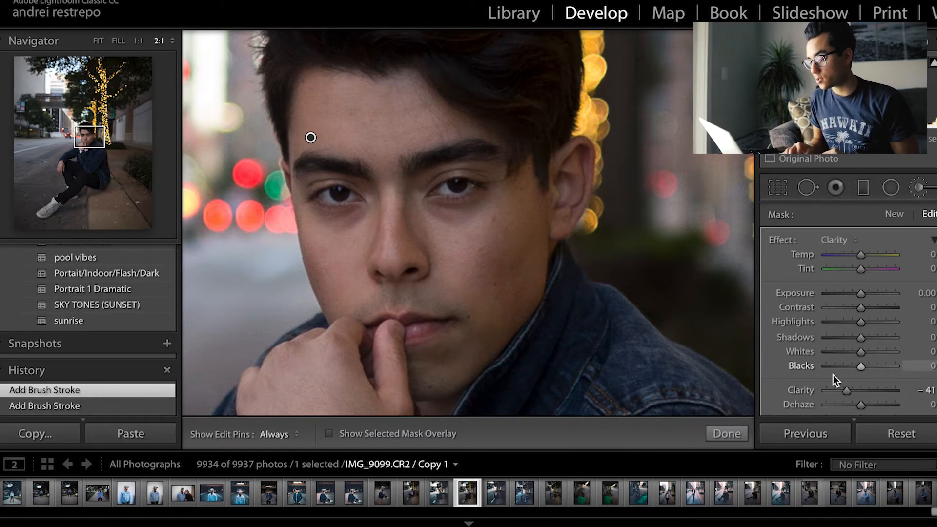
Set the face brush's clarity to -40.
{"action": "left_click_drag", "start_coordinate": [847, 391], "coordinate": [843, 391]}
{"action": "left_click", "coordinate": [929, 389]}
{"action": "type", "text": "-40"}
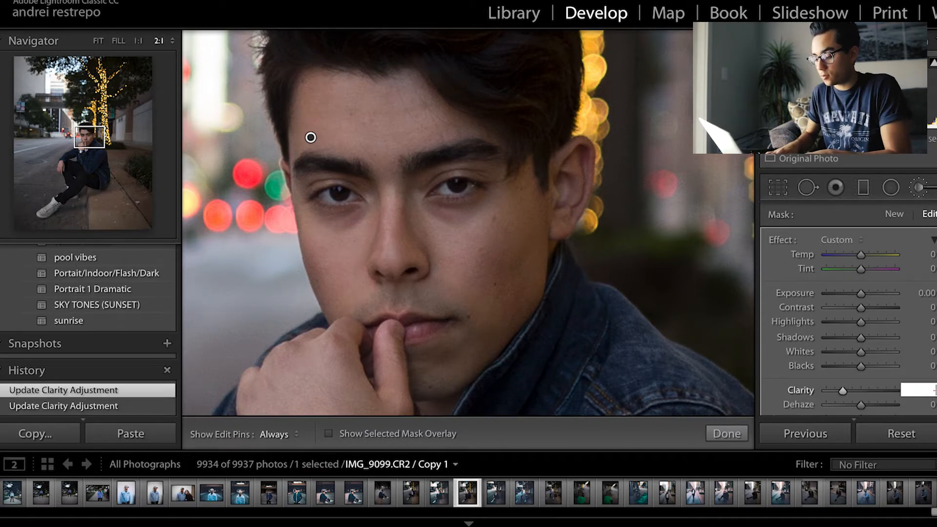
{"action": "key", "text": "Return"}
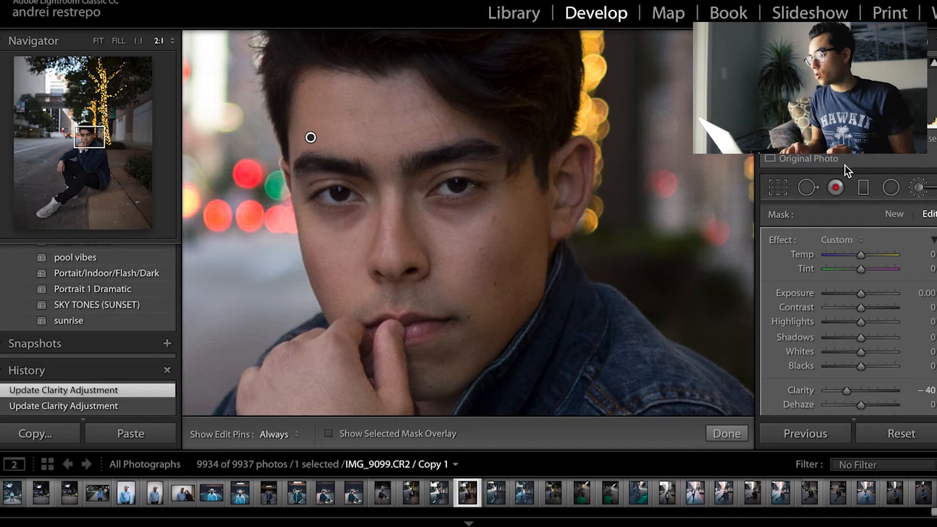
Heal the cheek blemish on the photo's right side with a size 11 spot brush, sampling skin closer to the ear.
{"action": "left_click", "coordinate": [805, 196]}
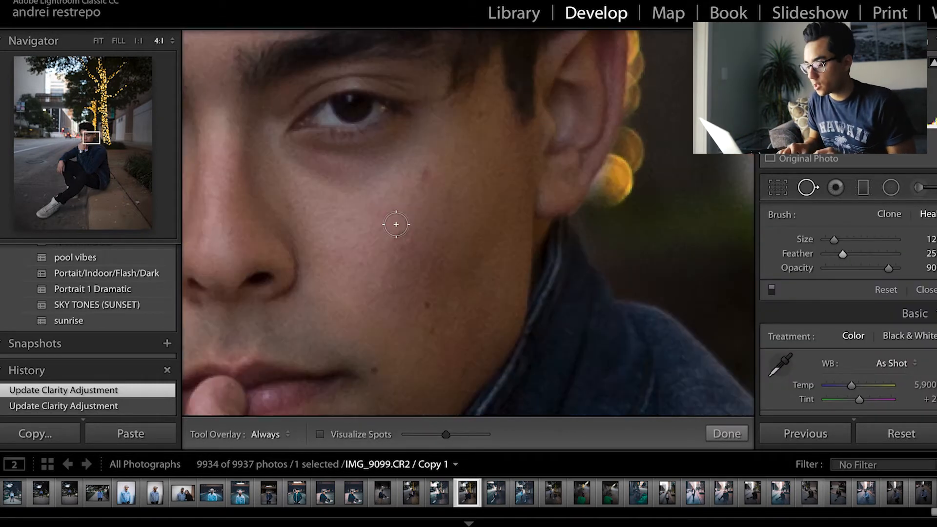
{"action": "scroll", "coordinate": [396, 225], "scroll_direction": "down", "scroll_amount": 1}
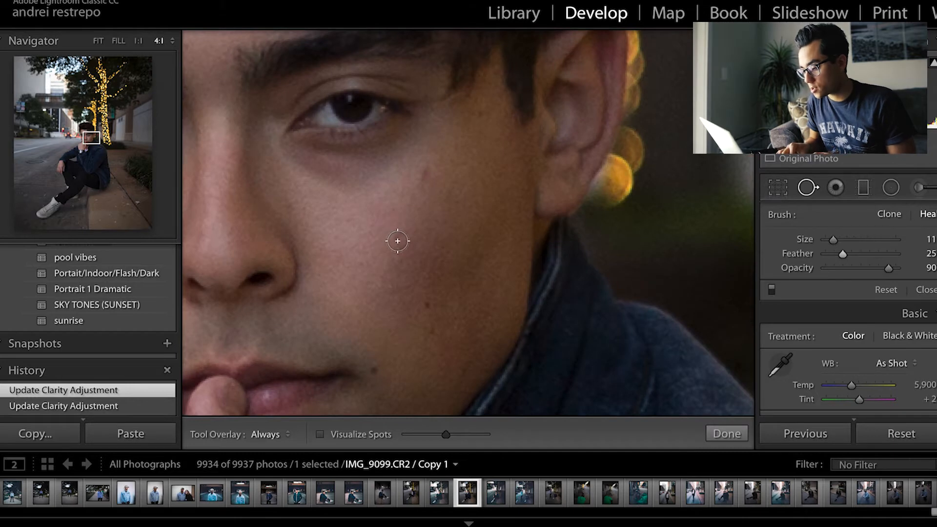
{"action": "left_click_drag", "start_coordinate": [397, 240], "coordinate": [409, 234]}
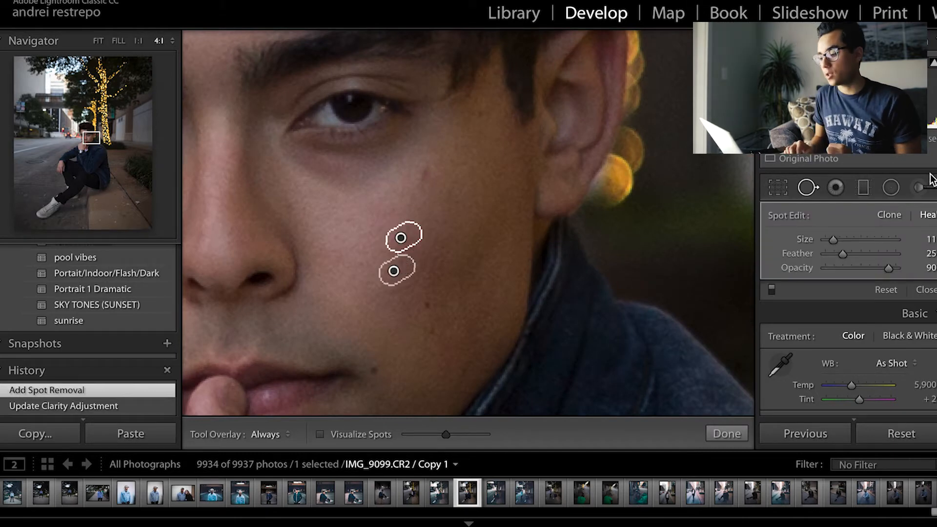
{"action": "left_click", "coordinate": [886, 218]}
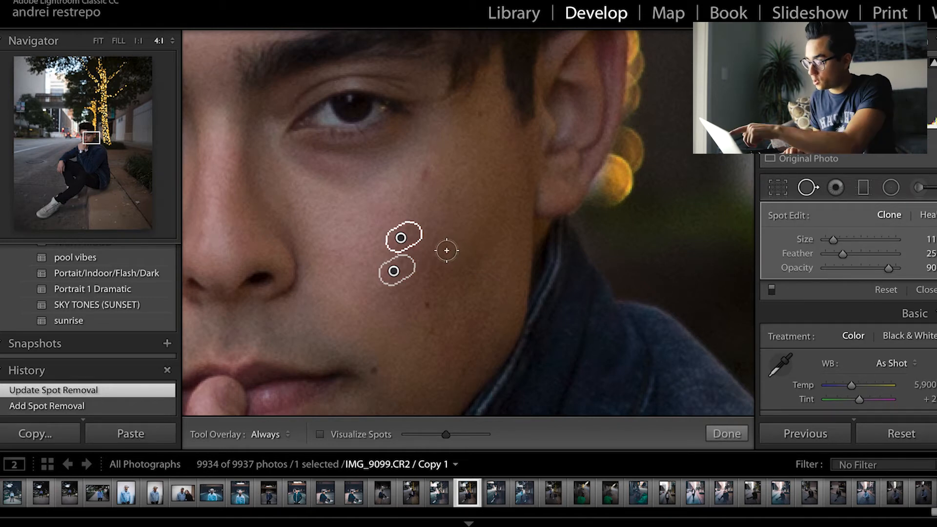
{"action": "left_click_drag", "start_coordinate": [394, 271], "coordinate": [459, 230]}
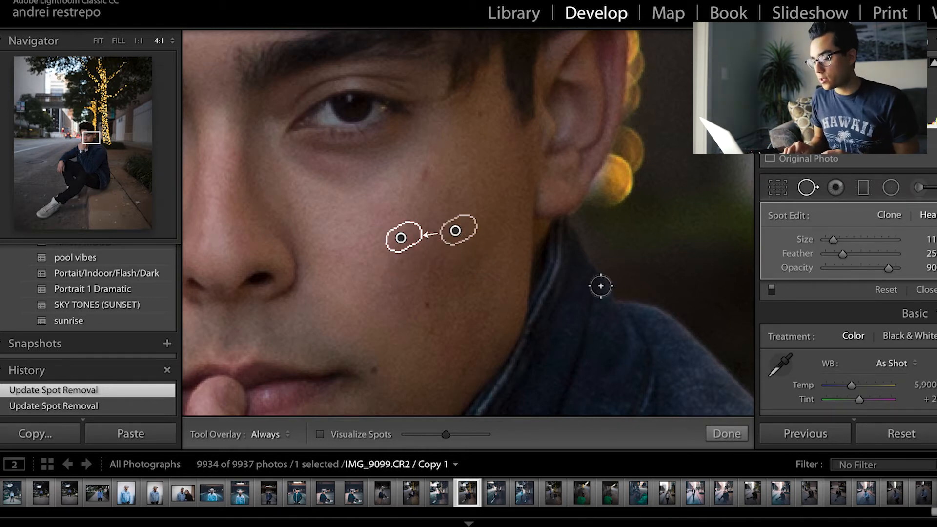
{"action": "left_click", "coordinate": [927, 290]}
Heal the other blemishes on the same cheek and down towards the jaw.
{"action": "left_click_drag", "start_coordinate": [517, 235], "coordinate": [638, 224]}
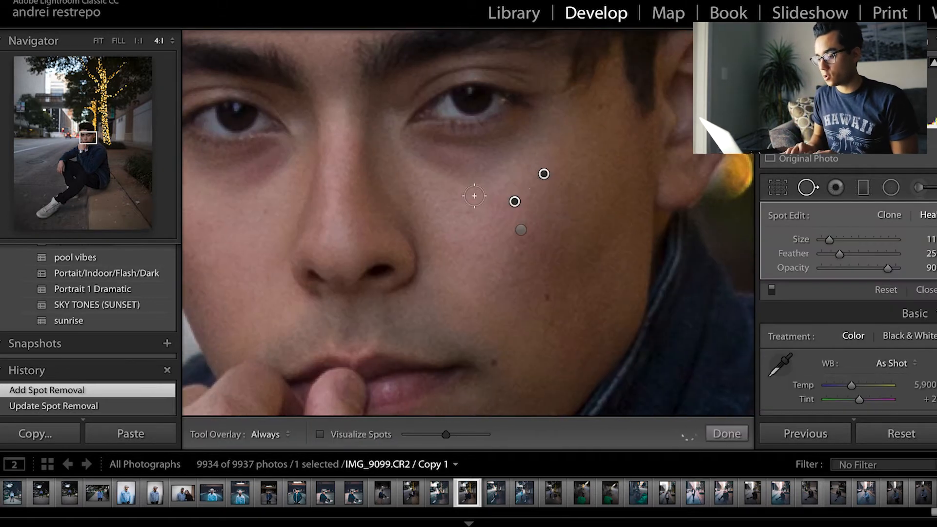
{"action": "left_click_drag", "start_coordinate": [422, 256], "coordinate": [463, 195]}
{"action": "left_click", "coordinate": [595, 263]}
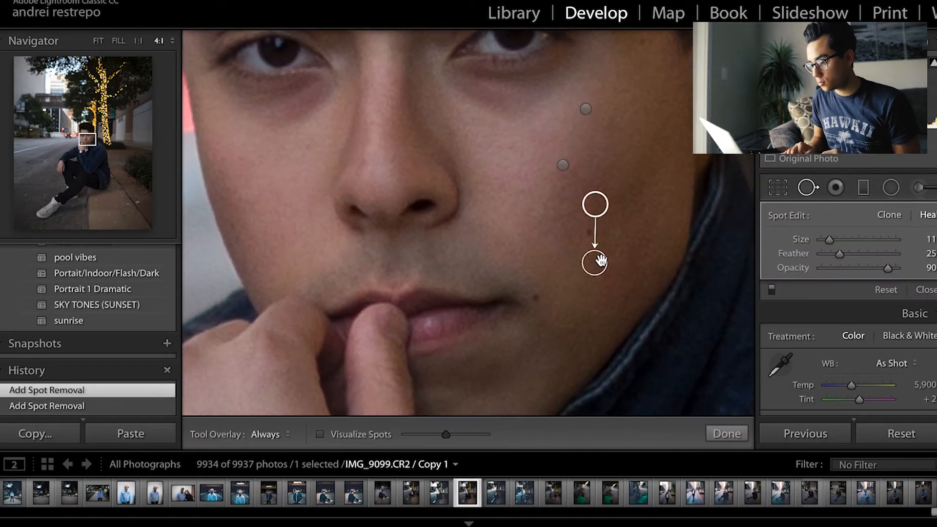
{"action": "left_click", "coordinate": [626, 301]}
Heal the forehead blemishes with a size 8 spot brush and delete one unwanted spot correction.
{"action": "left_click_drag", "start_coordinate": [491, 37], "coordinate": [533, 320]}
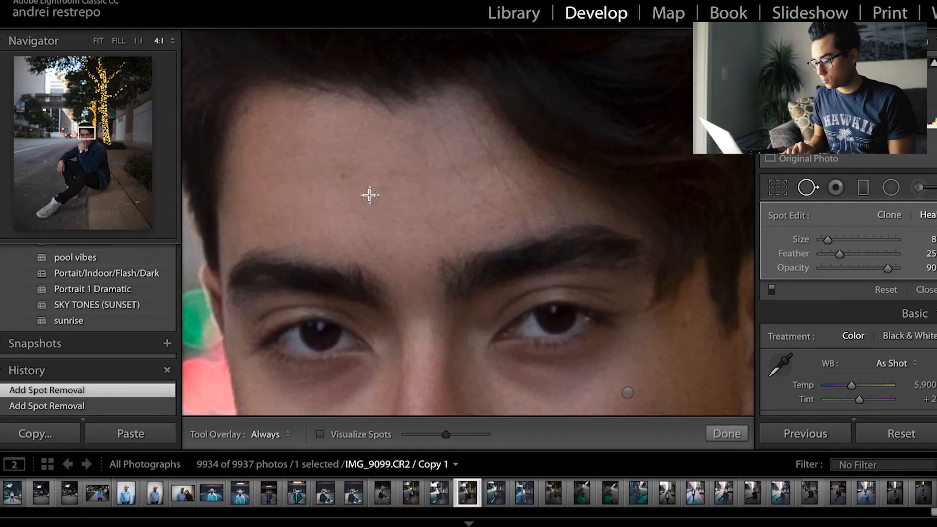
{"action": "mouse_move", "coordinate": [433, 238]}
{"action": "left_mouse_down"}
{"action": "mouse_move", "coordinate": [401, 142]}
{"action": "mouse_move", "coordinate": [389, 197]}
{"action": "mouse_move", "coordinate": [438, 212]}
{"action": "mouse_move", "coordinate": [456, 134]}
{"action": "left_mouse_up"}
{"action": "key", "text": "super+minus"}
{"action": "left_click", "coordinate": [456, 199]}
{"action": "key", "text": "Delete"}
Heal the shadow under the eye on the photo's right side at size 14 and opacity 60, sampling from the forehead.
{"action": "mouse_move", "coordinate": [547, 278]}
{"action": "left_mouse_down"}
{"action": "mouse_move", "coordinate": [542, 299]}
{"action": "mouse_move", "coordinate": [511, 315]}
{"action": "left_mouse_up"}
{"action": "scroll", "coordinate": [500, 243], "scroll_direction": "up", "scroll_amount": 3}
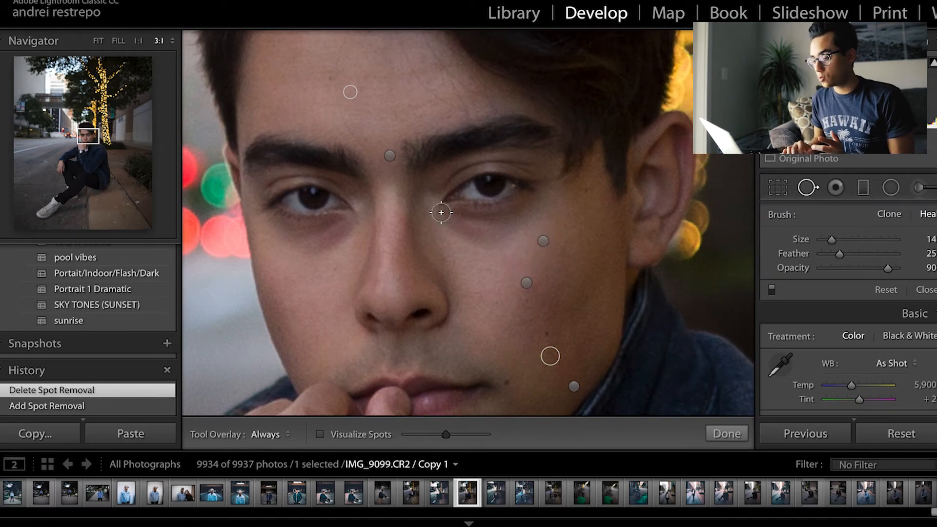
{"action": "mouse_move", "coordinate": [442, 218]}
{"action": "left_mouse_down"}
{"action": "mouse_move", "coordinate": [541, 200]}
{"action": "mouse_move", "coordinate": [494, 241]}
{"action": "mouse_move", "coordinate": [464, 233]}
{"action": "mouse_move", "coordinate": [488, 226]}
{"action": "left_mouse_up"}
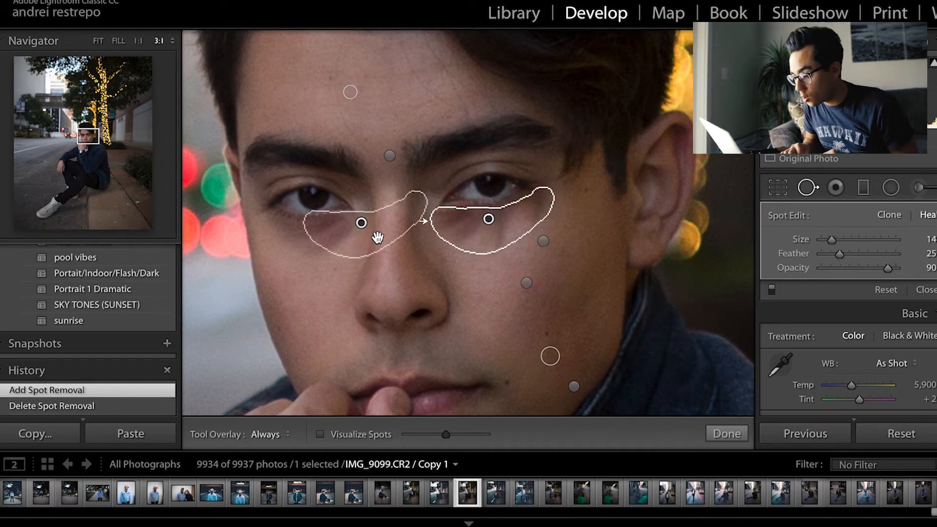
{"action": "left_click_drag", "start_coordinate": [378, 238], "coordinate": [313, 69]}
{"action": "left_click_drag", "start_coordinate": [888, 268], "coordinate": [866, 273]}
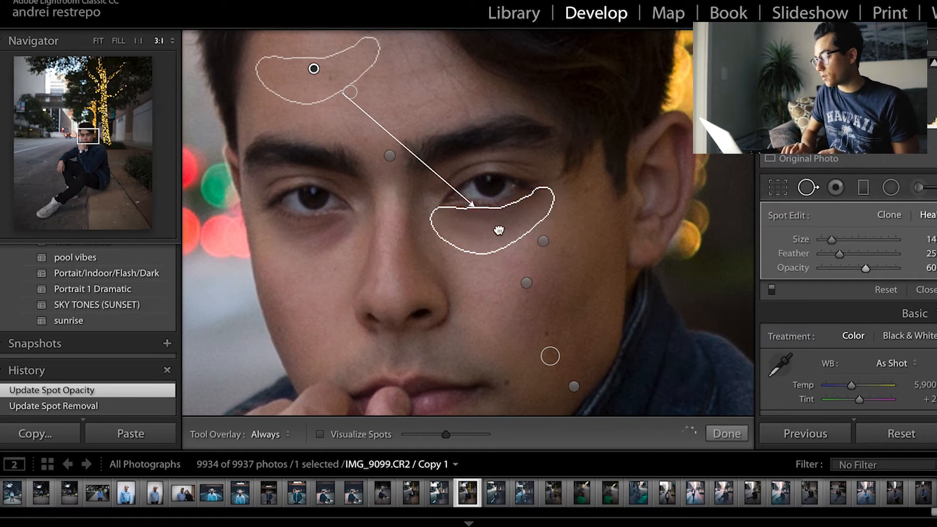
{"action": "left_click", "coordinate": [498, 229]}
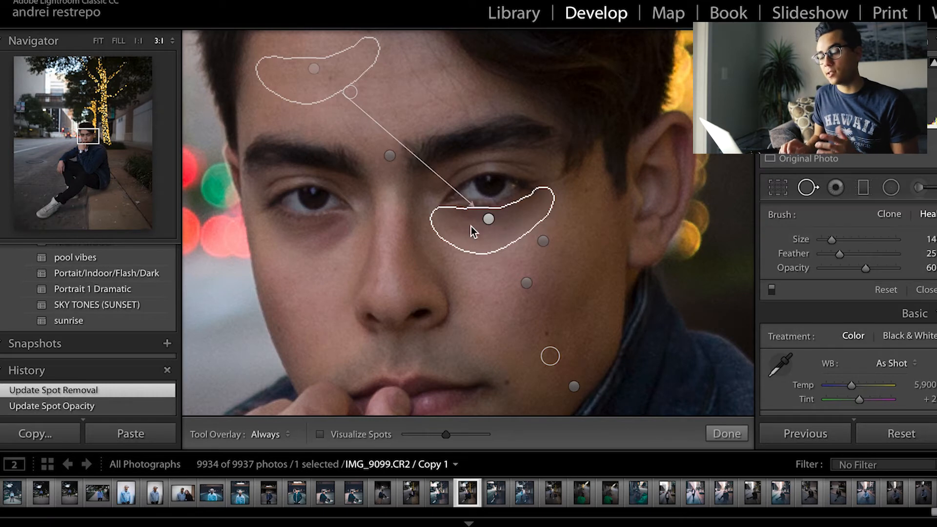
Heal the shadow under the other eye, including a small area at its outer corner with size 8 and opacity 90.
{"action": "mouse_move", "coordinate": [275, 228]}
{"action": "left_mouse_down"}
{"action": "mouse_move", "coordinate": [340, 230]}
{"action": "mouse_move", "coordinate": [298, 235]}
{"action": "left_mouse_up"}
{"action": "key", "text": "Return"}
{"action": "left_click", "coordinate": [258, 223]}
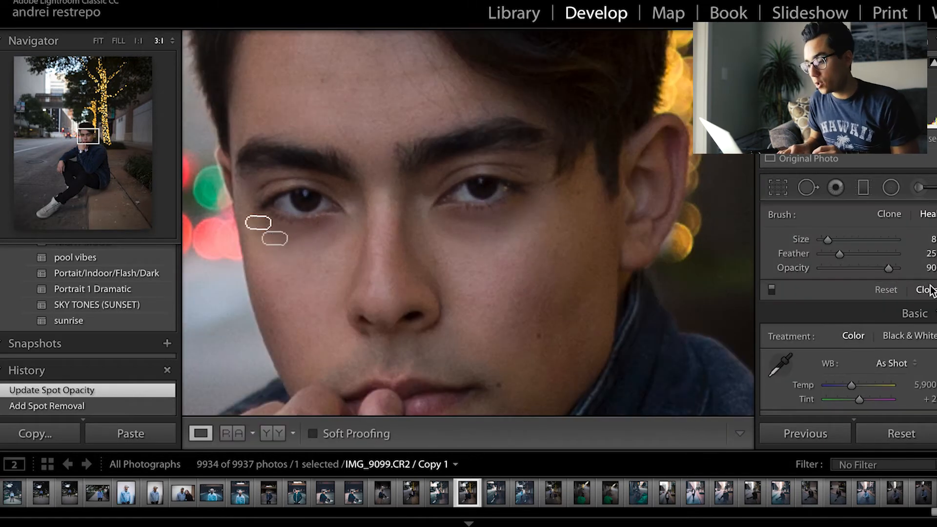
Brush the Teeth Whitening effect, with exposure 0.40 and saturation -60, onto the whites of the eyes.
{"action": "key", "text": "ctrl+equal"}
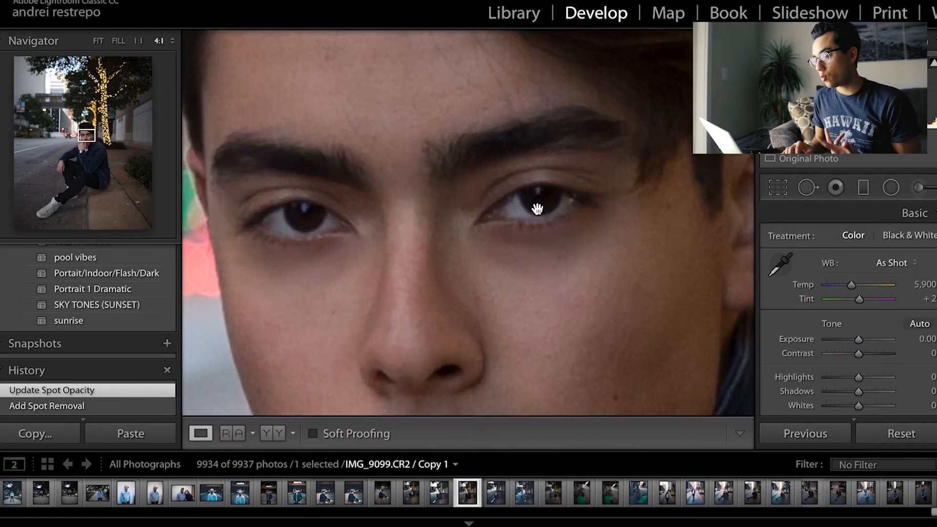
{"action": "key", "text": "k"}
{"action": "left_click", "coordinate": [838, 239]}
{"action": "left_click", "coordinate": [851, 452]}
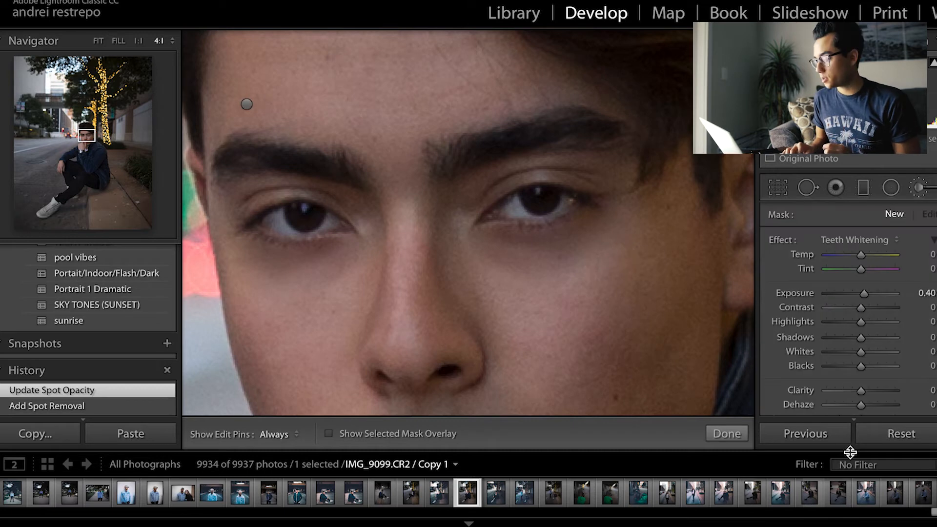
{"action": "scroll", "coordinate": [857, 327], "scroll_direction": "down", "scroll_amount": 3}
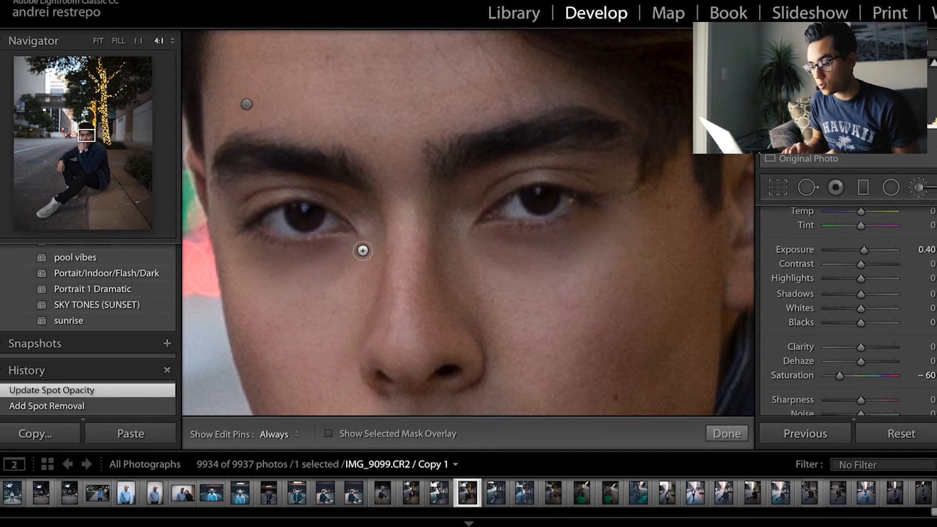
{"action": "mouse_move", "coordinate": [287, 225]}
{"action": "left_mouse_down"}
{"action": "mouse_move", "coordinate": [289, 233]}
{"action": "mouse_move", "coordinate": [351, 223]}
{"action": "left_mouse_up"}
Set up a new adjustment brush with the Exposure effect at 0.50.
{"action": "scroll", "coordinate": [908, 249], "scroll_direction": "up", "scroll_amount": 3}
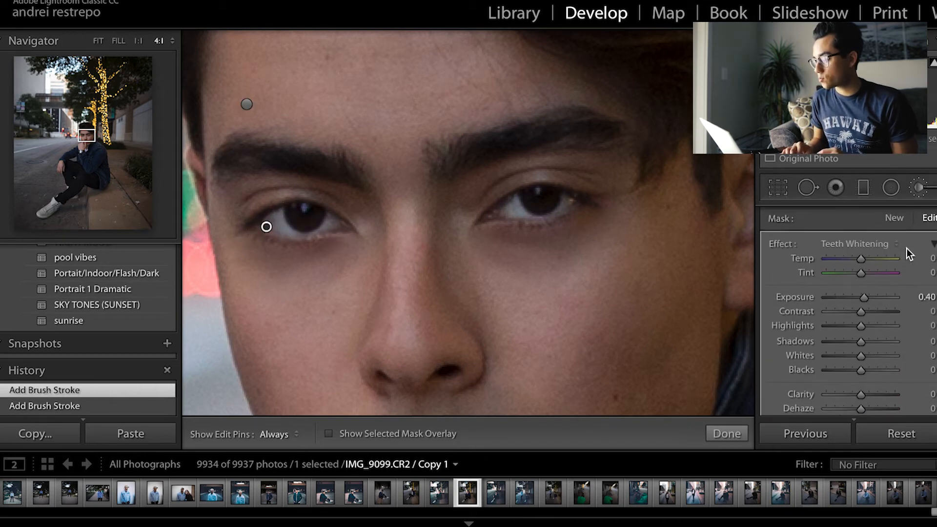
{"action": "left_click", "coordinate": [874, 236]}
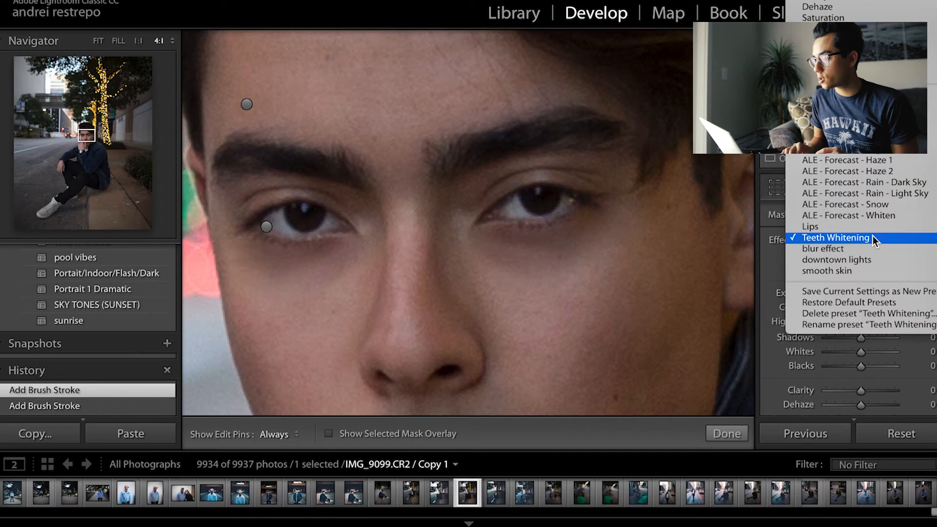
{"action": "mouse_move", "coordinate": [857, 0]}
{"action": "left_click", "coordinate": [849, 154]}
{"action": "left_click", "coordinate": [929, 296]}
{"action": "type", "text": "0.5"}
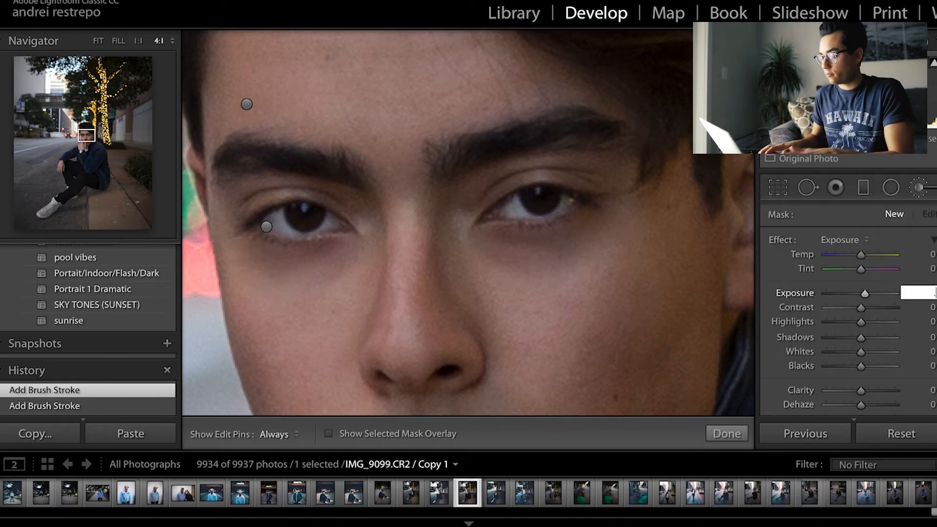
{"action": "key", "text": "Return"}
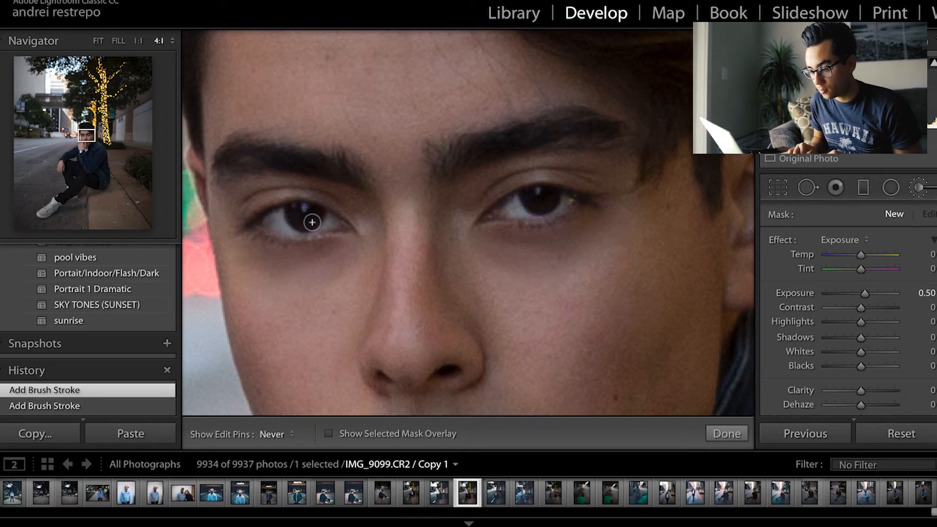
Paint the Exposure brush over both irises and check the coverage with the selected mask overlay.
{"action": "left_click_drag", "start_coordinate": [533, 189], "coordinate": [539, 207]}
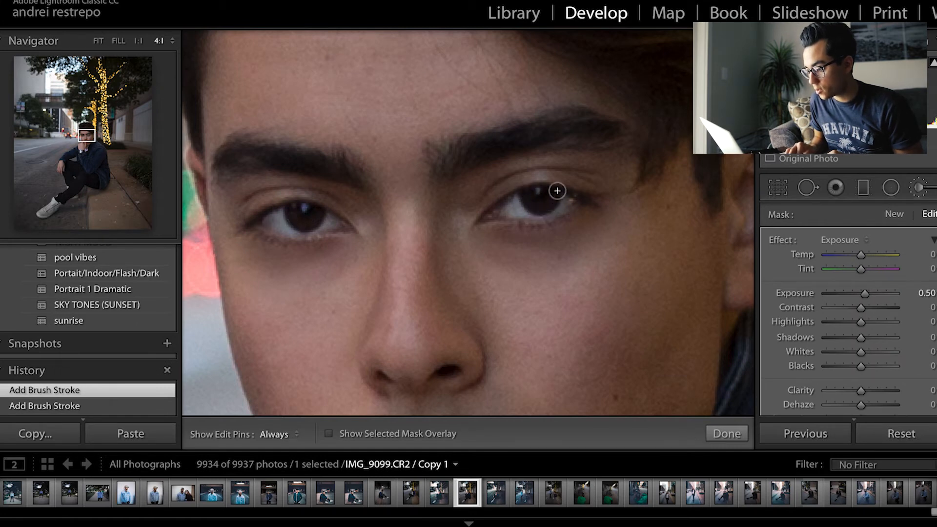
{"action": "left_click", "coordinate": [329, 433]}
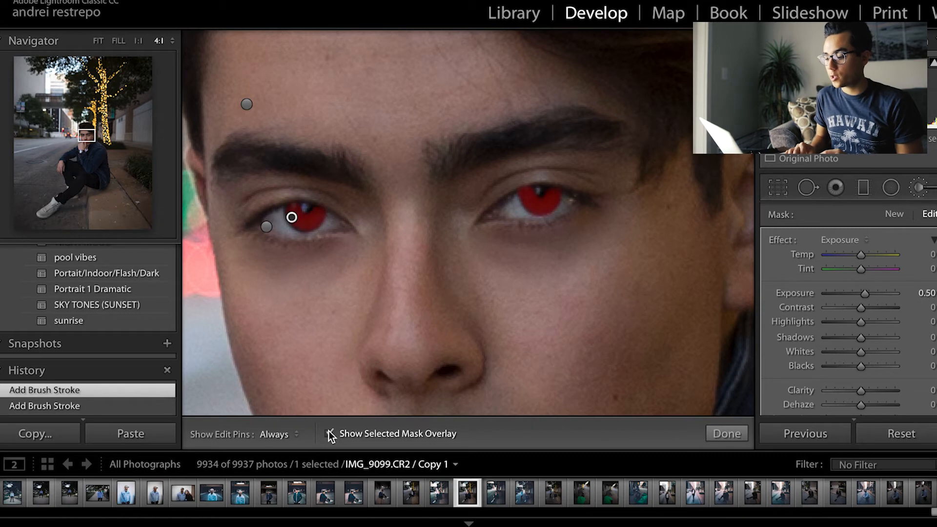
{"action": "left_click", "coordinate": [329, 433]}
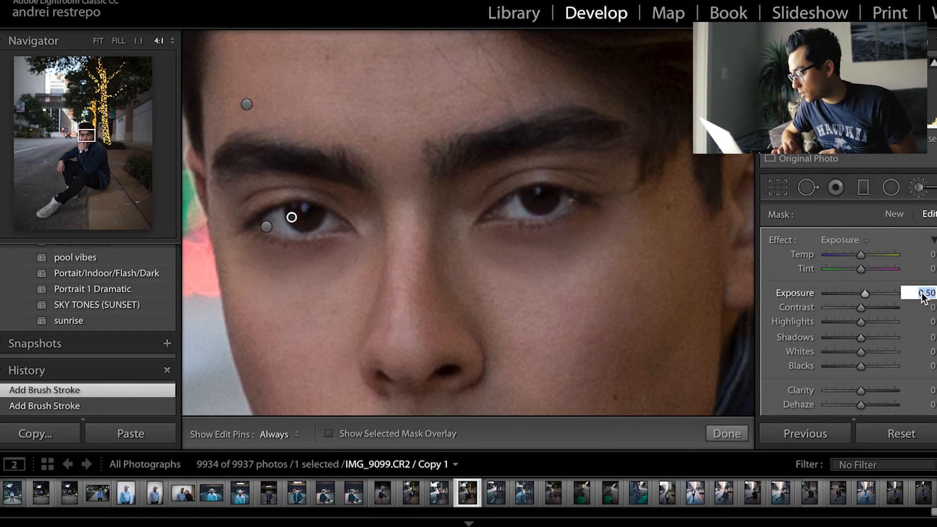
Set the iris brush adjustment's exposure to 1.50 and saturation to 25, and close the Adjustment Brush.
{"action": "key", "text": "Return"}
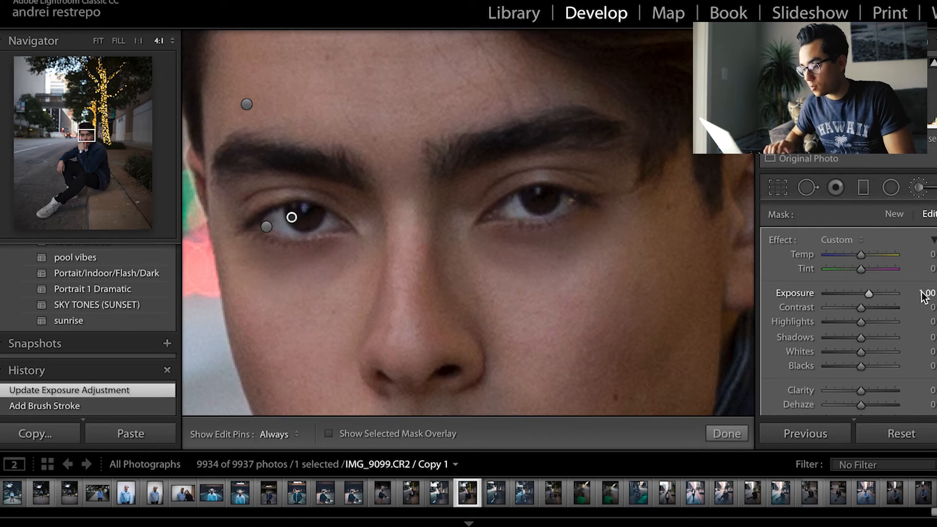
{"action": "key", "text": "Return"}
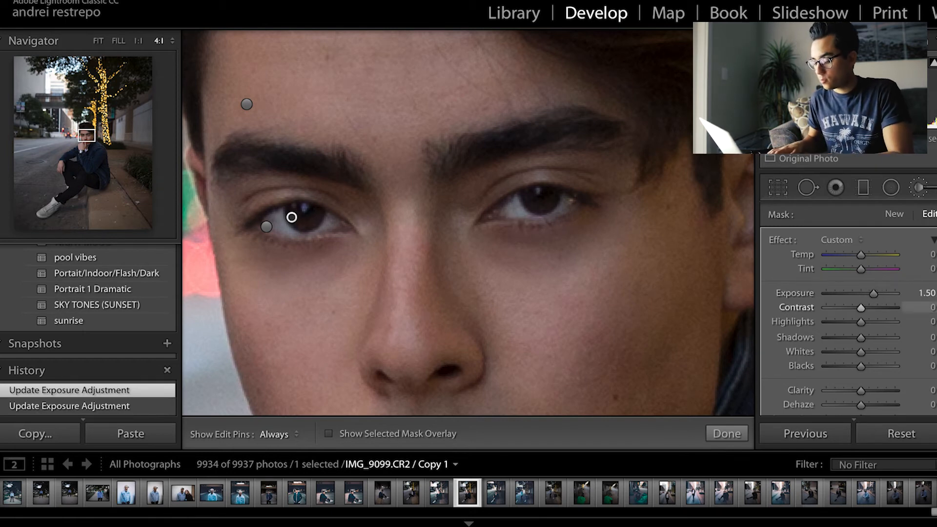
{"action": "scroll", "coordinate": [860, 347], "scroll_direction": "down", "scroll_amount": 2}
{"action": "left_click_drag", "start_coordinate": [861, 387], "coordinate": [869, 388]}
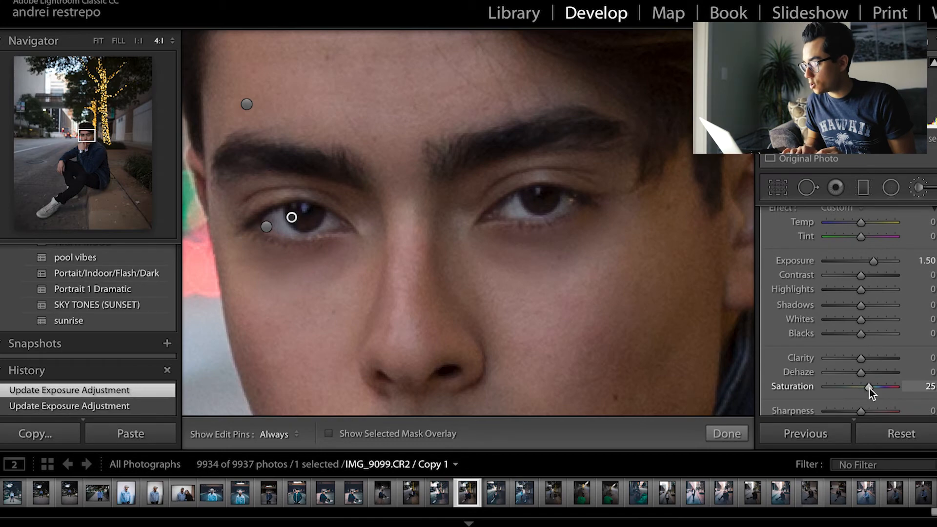
{"action": "left_click", "coordinate": [919, 189]}
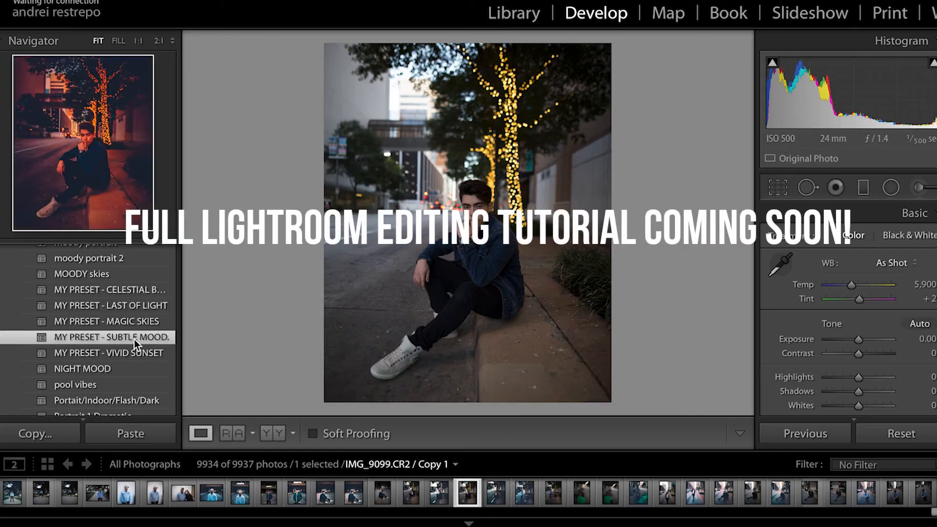
Set the photo's temperature to 4,750, tint to -7, contrast to +15, highlights to +41, whites to +22 and blacks to +30.
{"action": "left_click", "coordinate": [134, 339]}
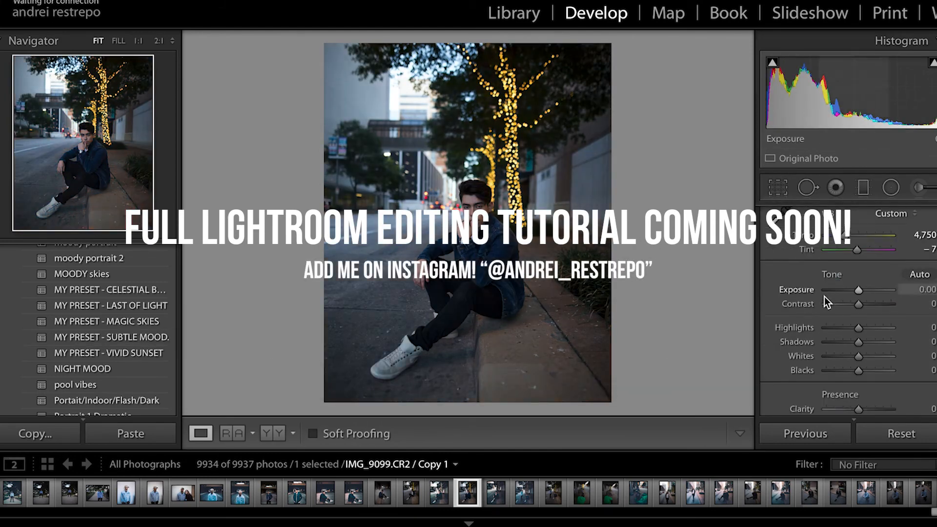
{"action": "scroll", "coordinate": [839, 313], "scroll_direction": "down", "scroll_amount": 2}
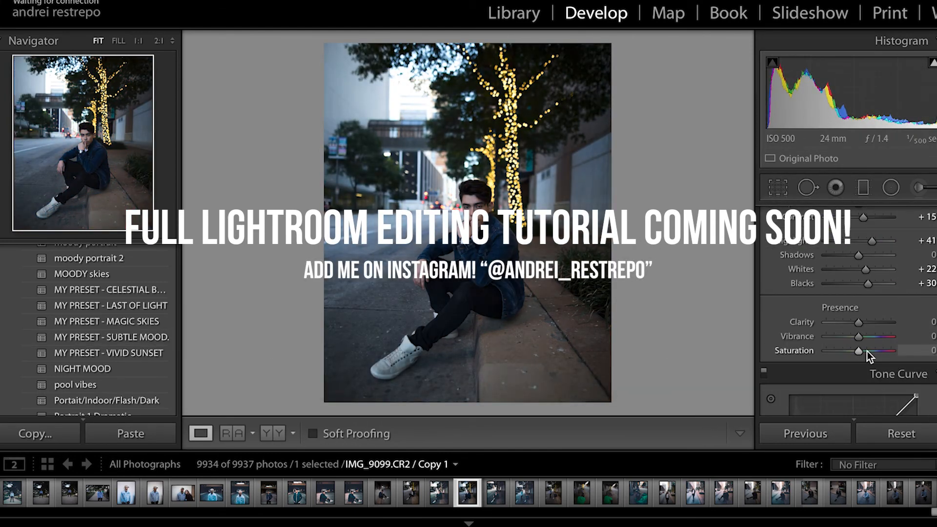
{"action": "left_click_drag", "start_coordinate": [869, 220], "coordinate": [864, 221]}
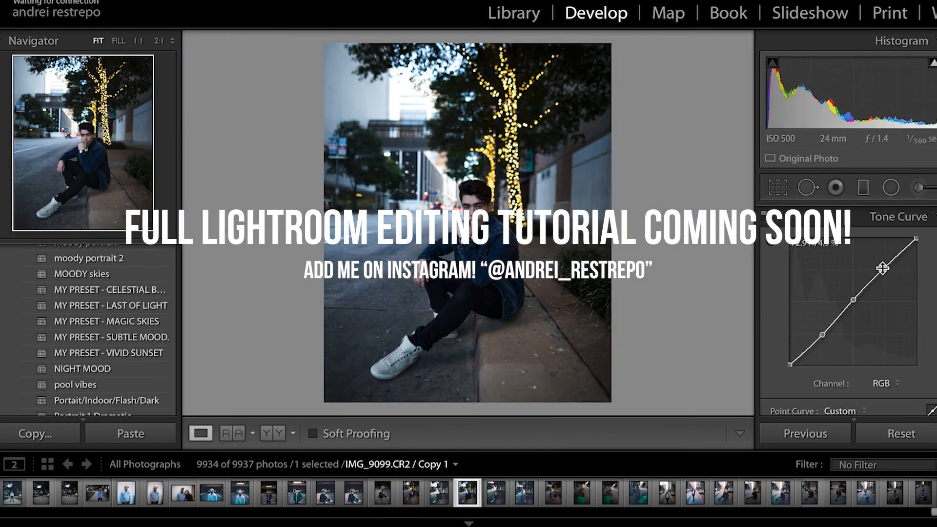
Lift the black point of the RGB tone curve and split-tone the highlights with hue 30 and saturation 18 and the shadows with hue 215.
{"action": "left_click_drag", "start_coordinate": [790, 367], "coordinate": [825, 350]}
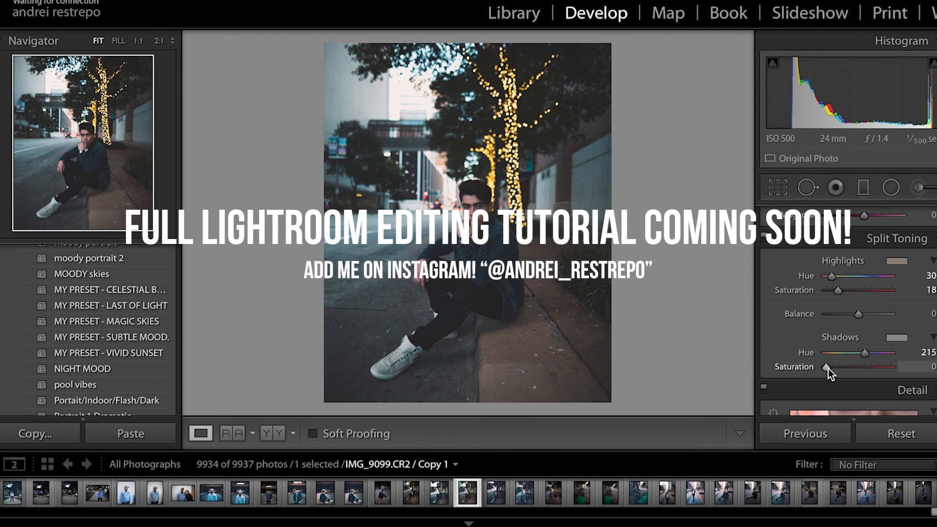
Set the Blue Primary hue to -25 in the camera calibration and raise the photo's exposure to +0.60.
{"action": "scroll", "coordinate": [851, 389], "scroll_direction": "down", "scroll_amount": 5}
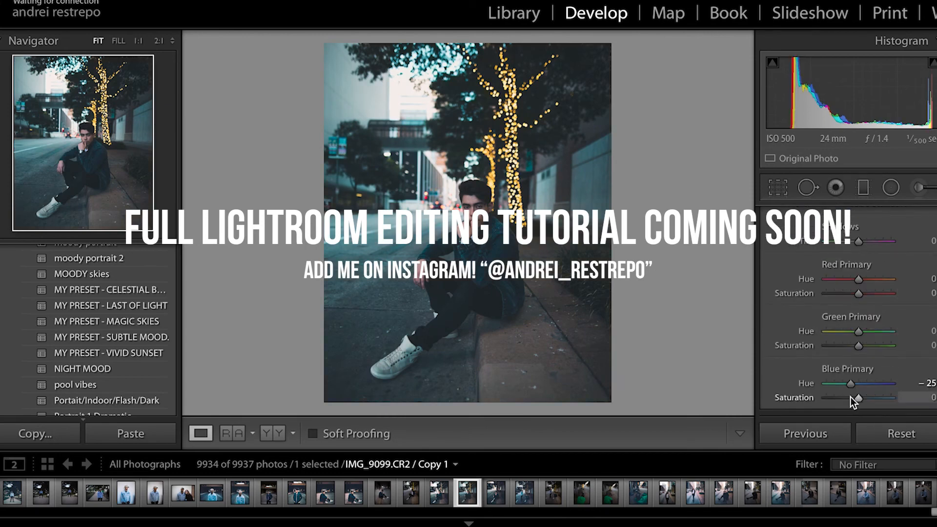
{"action": "scroll", "coordinate": [828, 273], "scroll_direction": "up", "scroll_amount": 2}
{"action": "left_click_drag", "start_coordinate": [858, 338], "coordinate": [863, 344]}
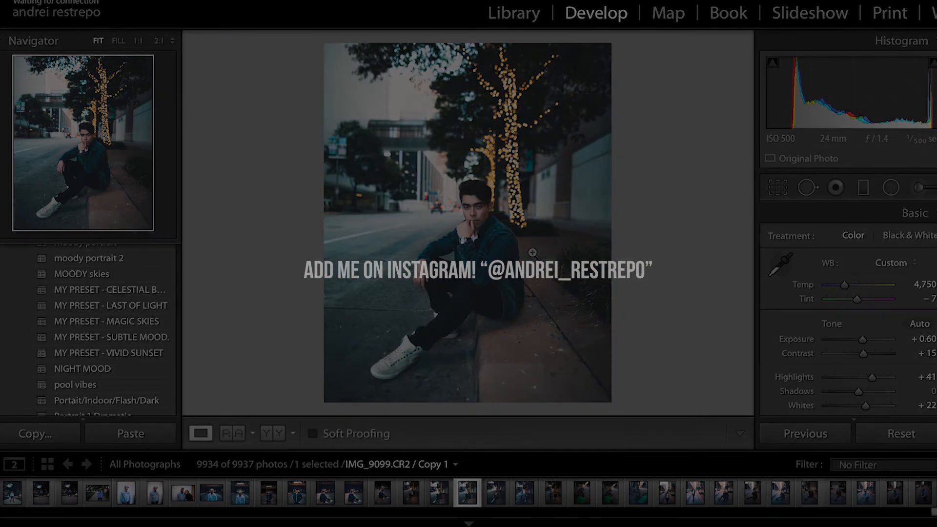